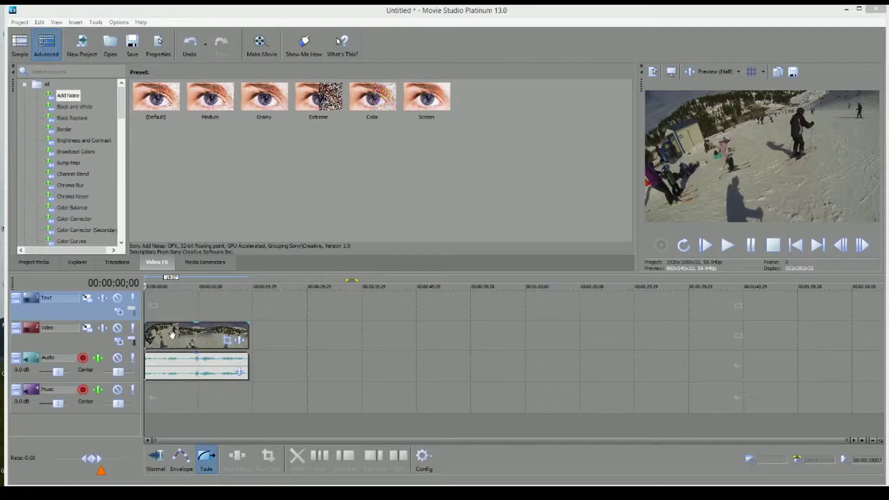
Copy the skiing clip onto the top Text track, aligned to start at 0
{"action": "left_click", "coordinate": [172, 334]}
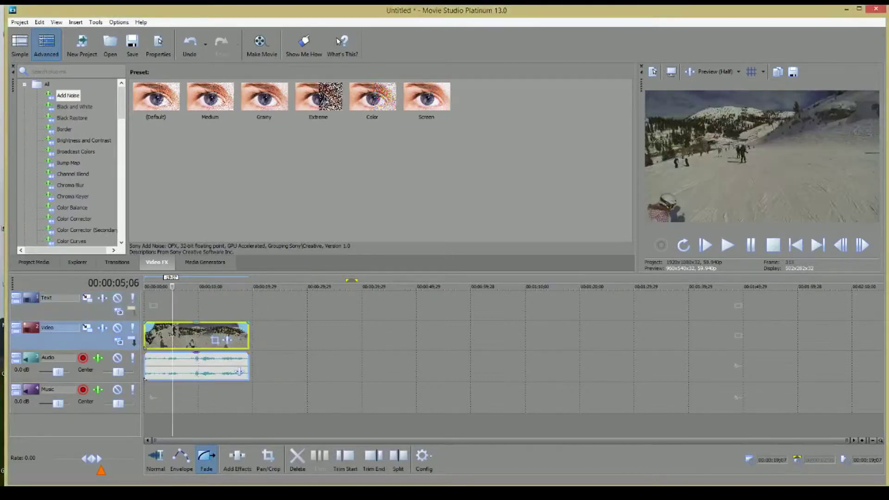
{"action": "right_click", "coordinate": [182, 333]}
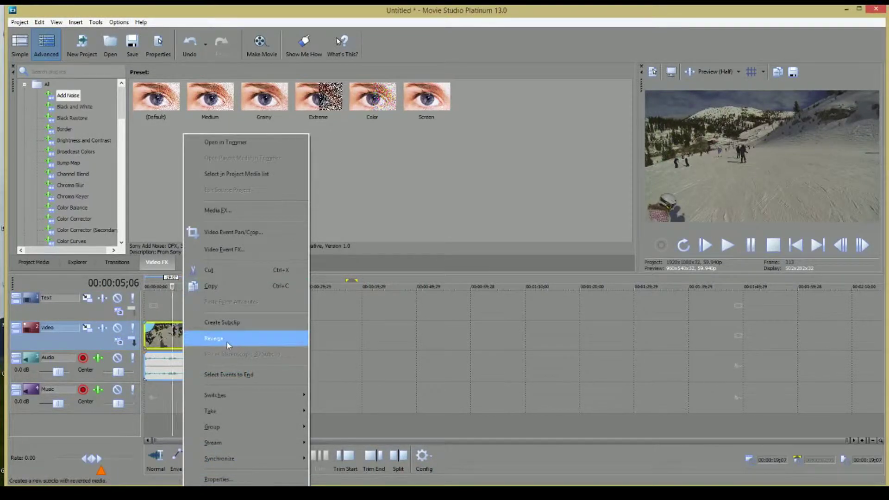
{"action": "left_click", "coordinate": [226, 292]}
{"action": "left_click", "coordinate": [152, 309]}
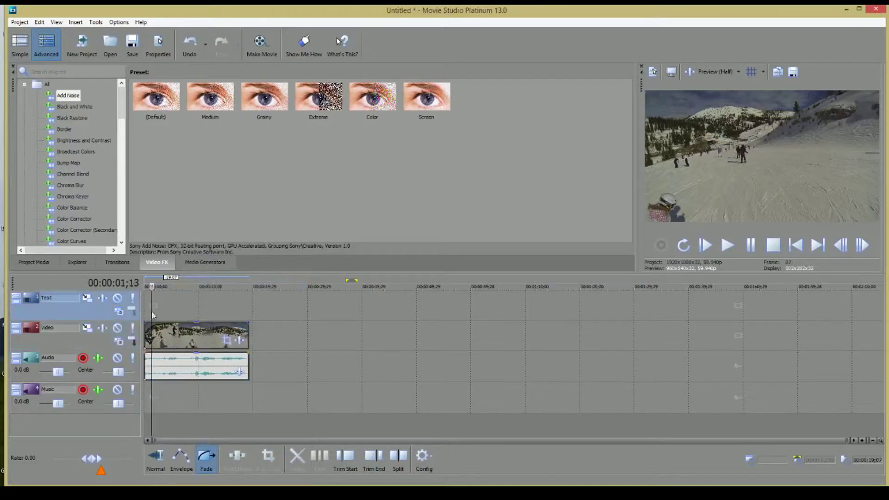
{"action": "right_click", "coordinate": [152, 309]}
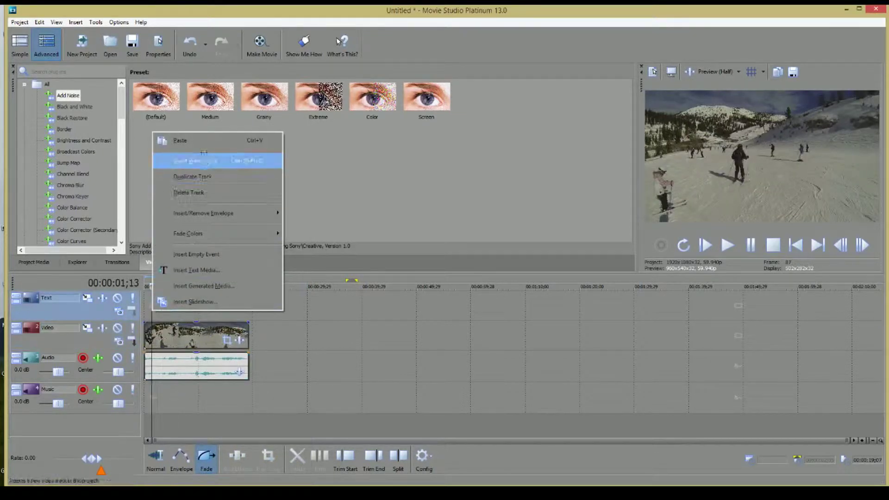
{"action": "left_click", "coordinate": [204, 147]}
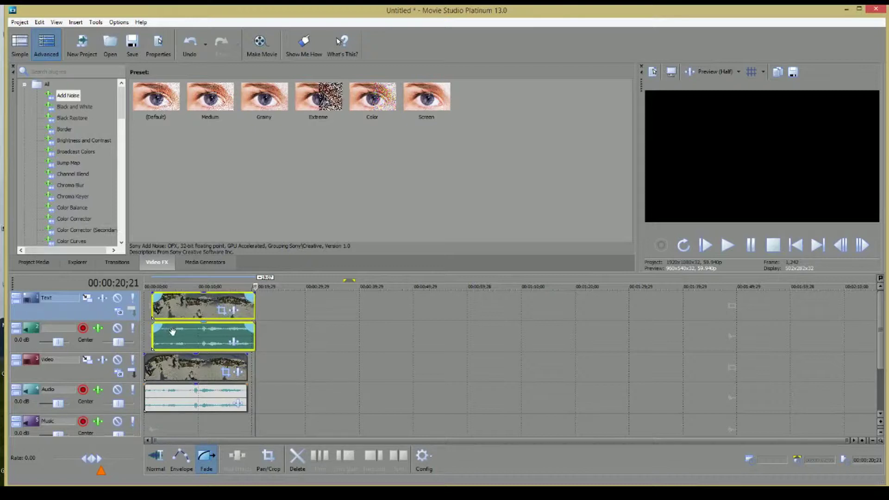
{"action": "left_click_drag", "start_coordinate": [172, 334], "coordinate": [164, 335]}
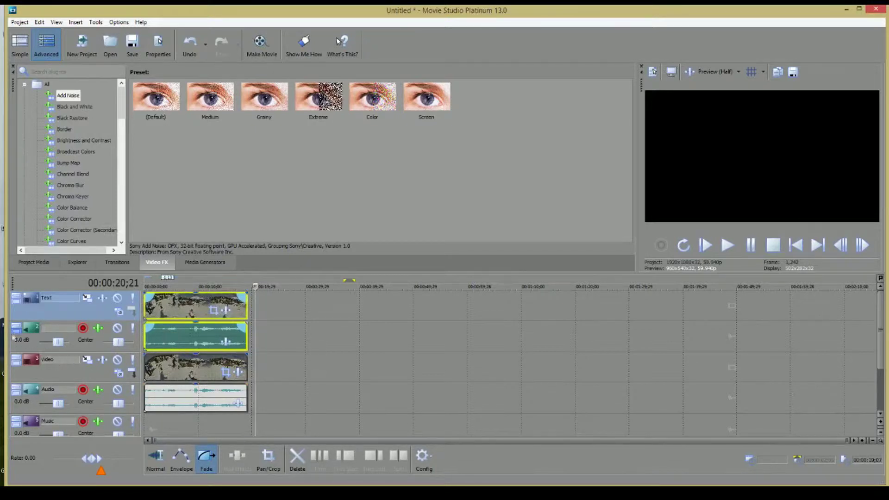
Delete the extra audio track created by the paste
{"action": "left_click", "coordinate": [21, 348]}
{"action": "right_click", "coordinate": [20, 348]}
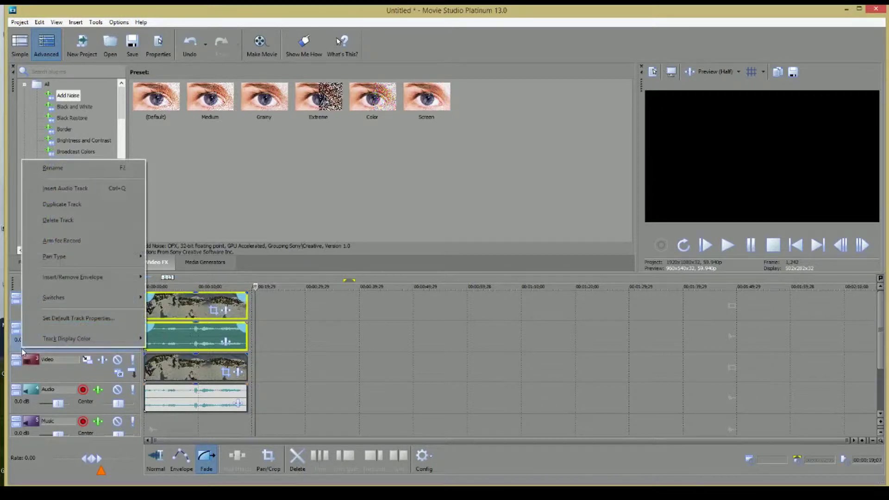
{"action": "left_click", "coordinate": [53, 221]}
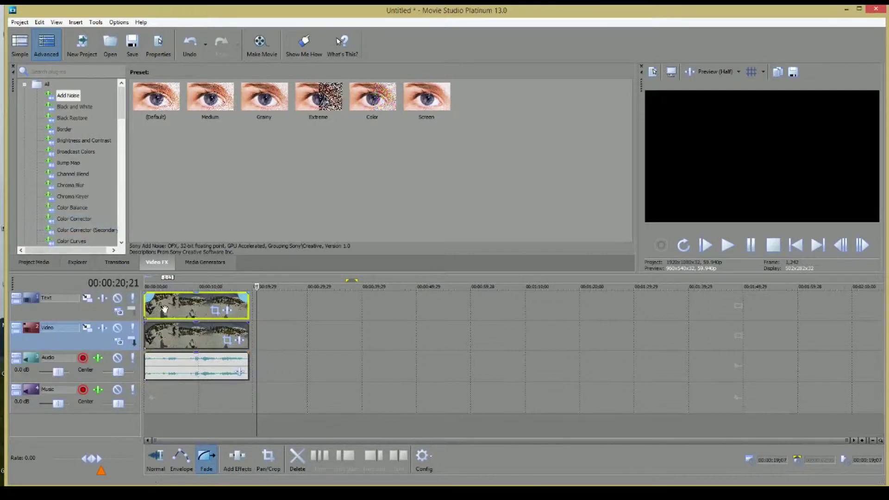
Add Sony Cookie Cutter and Sony Pixelate as event effects on the top ski clip copy
{"action": "left_click", "coordinate": [229, 312]}
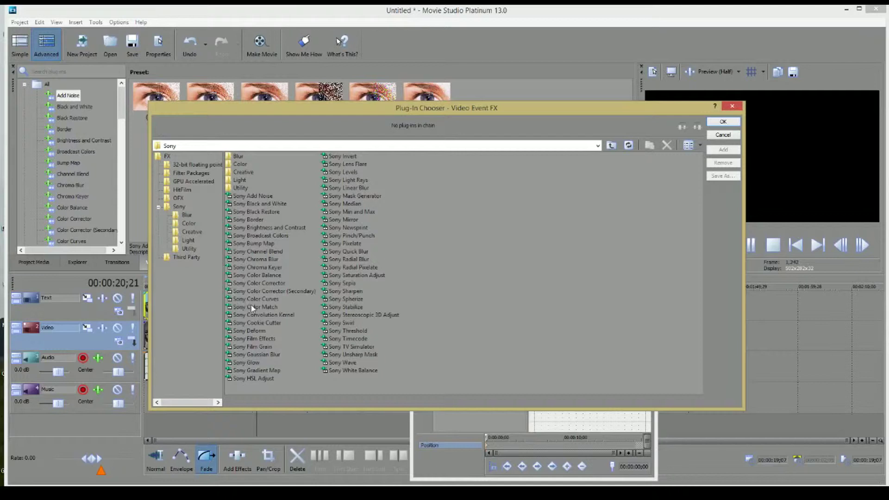
{"action": "left_click", "coordinate": [256, 323]}
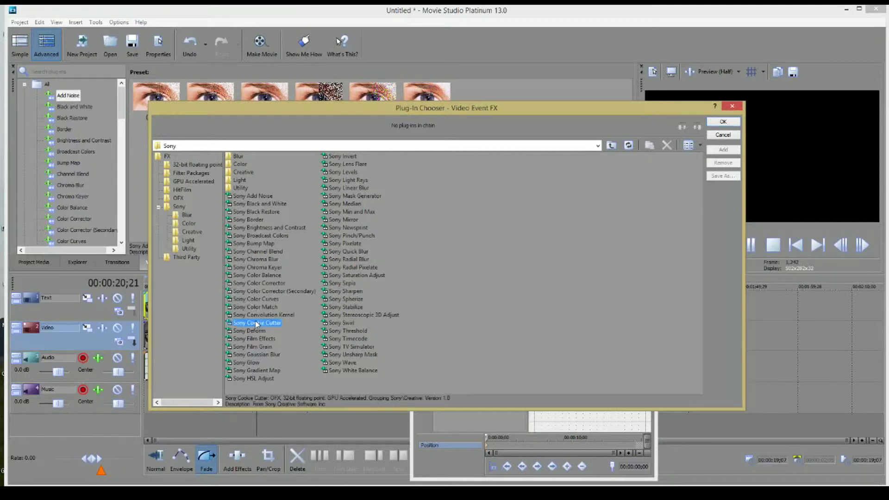
{"action": "left_click", "coordinate": [343, 244], "text": "ctrl"}
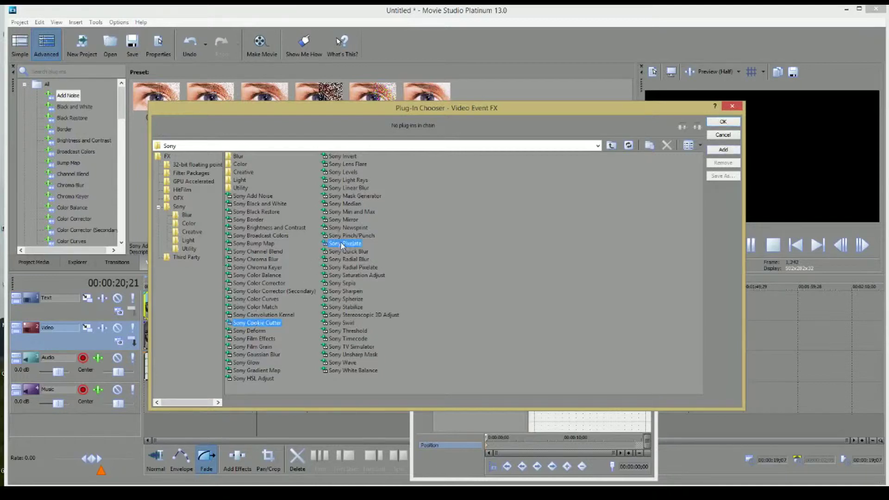
{"action": "left_click", "coordinate": [729, 122]}
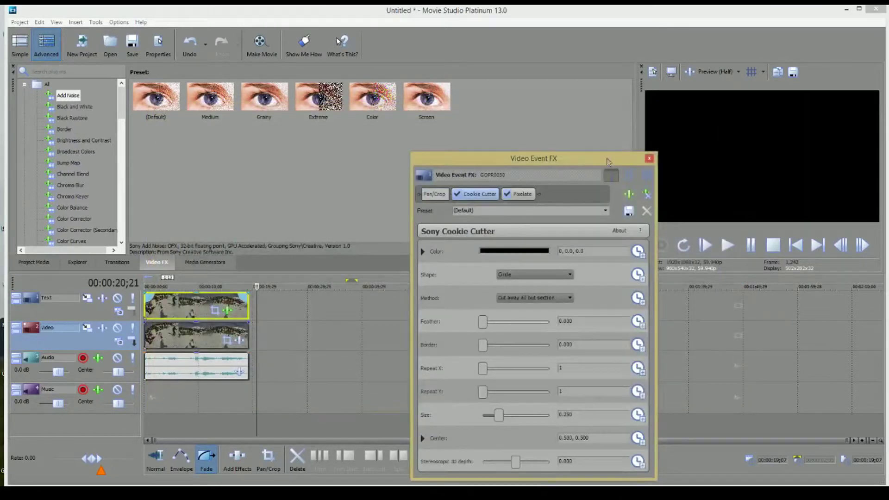
Apply the Large Pixelate preset, then bring up Cookie Cutter's shape list
{"action": "left_click_drag", "start_coordinate": [608, 162], "coordinate": [590, 123]}
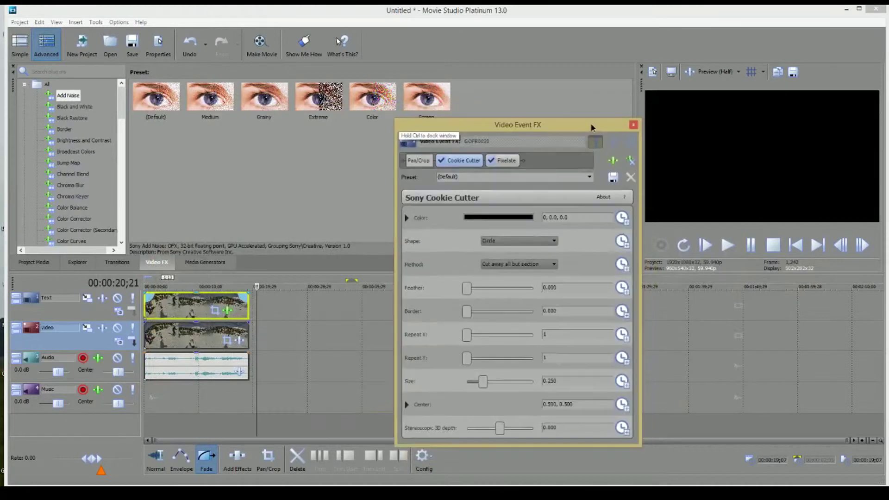
{"action": "left_click", "coordinate": [506, 166]}
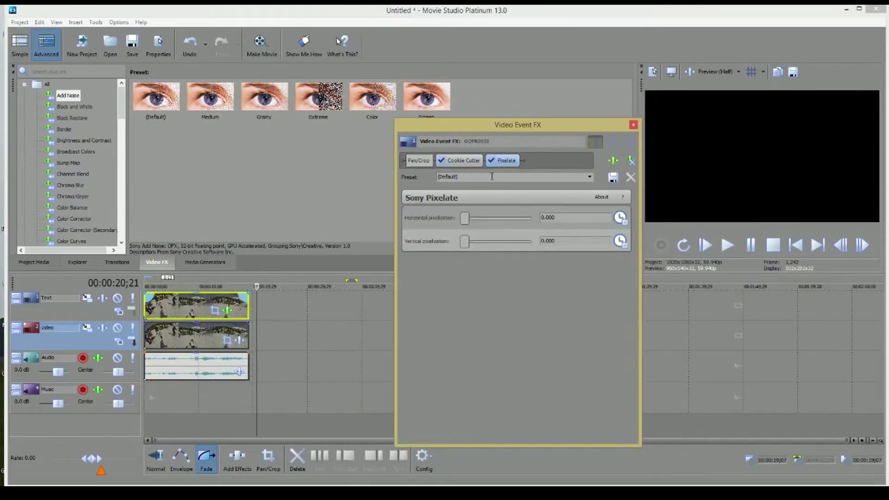
{"action": "left_click", "coordinate": [590, 177]}
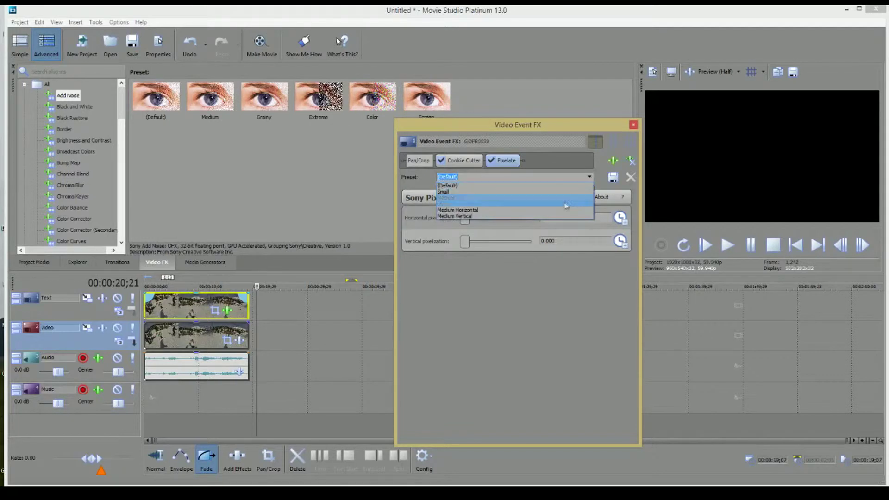
{"action": "left_click", "coordinate": [565, 206]}
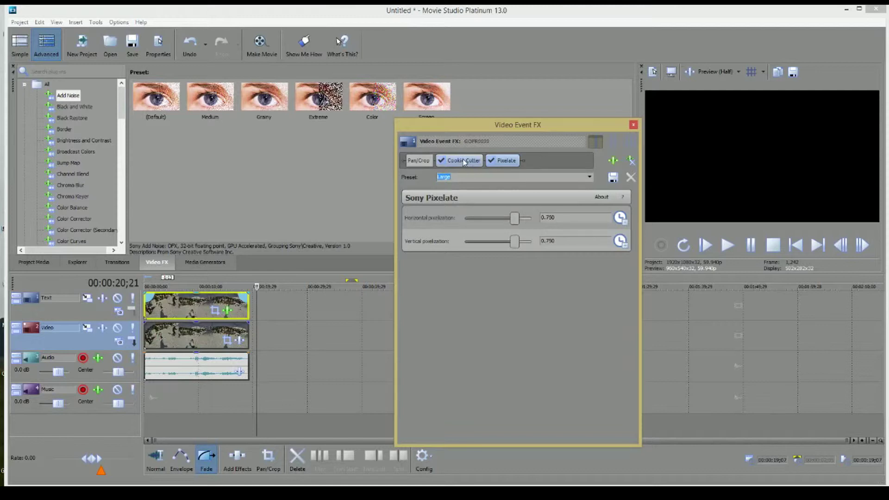
{"action": "left_click", "coordinate": [463, 159]}
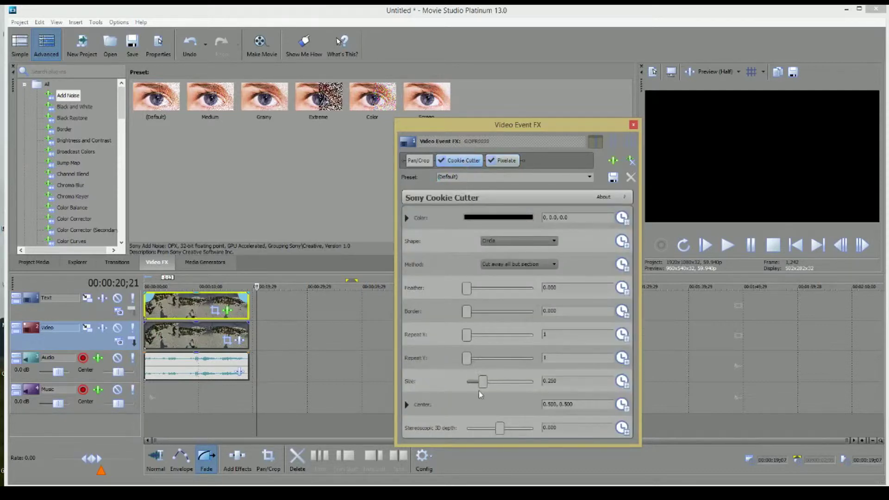
{"action": "left_click", "coordinate": [543, 242]}
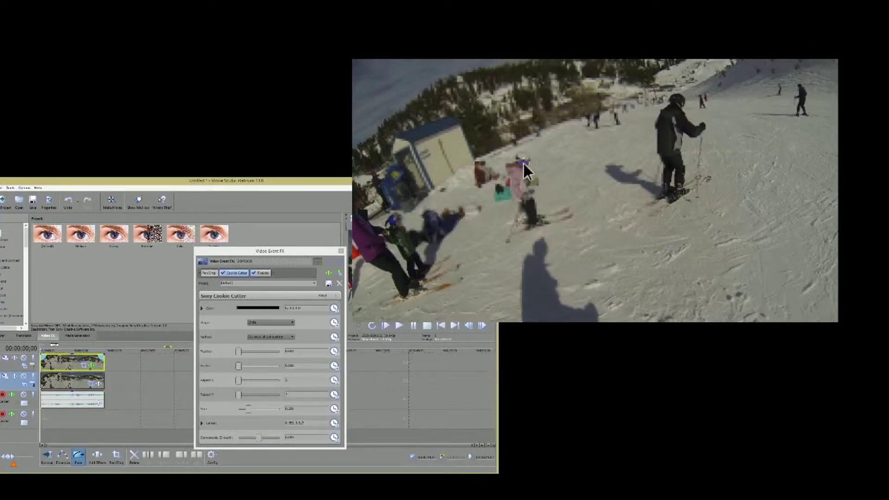
Reduce the Cookie Cutter circle size and position its centre on the pink-clad skier's head
{"action": "mouse_move", "coordinate": [524, 162]}
{"action": "left_mouse_down"}
{"action": "mouse_move", "coordinate": [479, 202]}
{"action": "mouse_move", "coordinate": [684, 196]}
{"action": "mouse_move", "coordinate": [582, 160]}
{"action": "mouse_move", "coordinate": [534, 179]}
{"action": "mouse_move", "coordinate": [518, 166]}
{"action": "left_mouse_up"}
{"action": "left_click", "coordinate": [245, 408]}
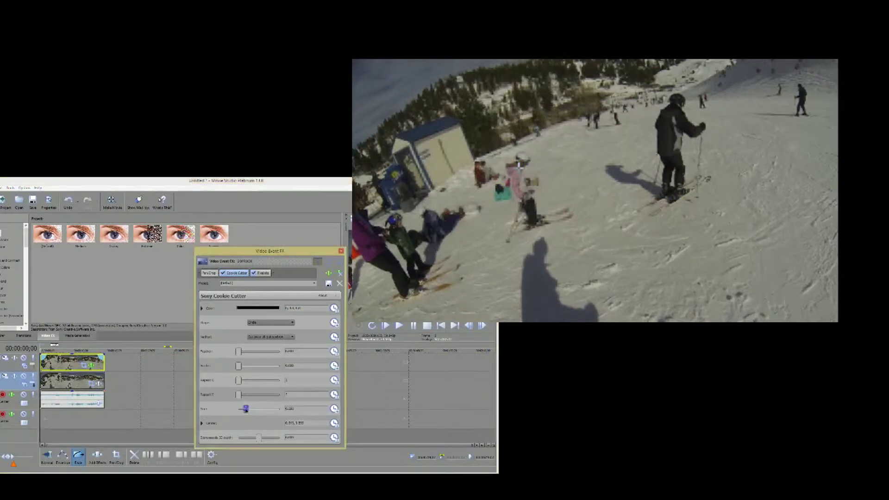
{"action": "left_click_drag", "start_coordinate": [245, 409], "coordinate": [239, 409]}
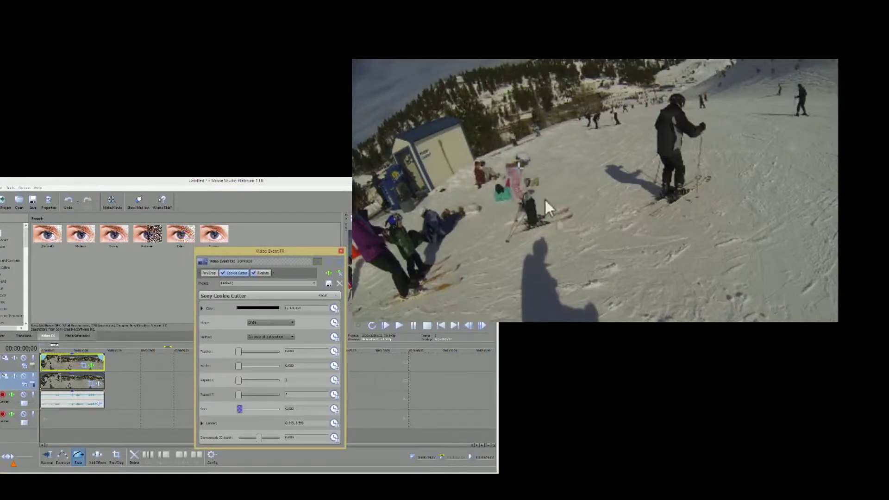
{"action": "left_click", "coordinate": [523, 165]}
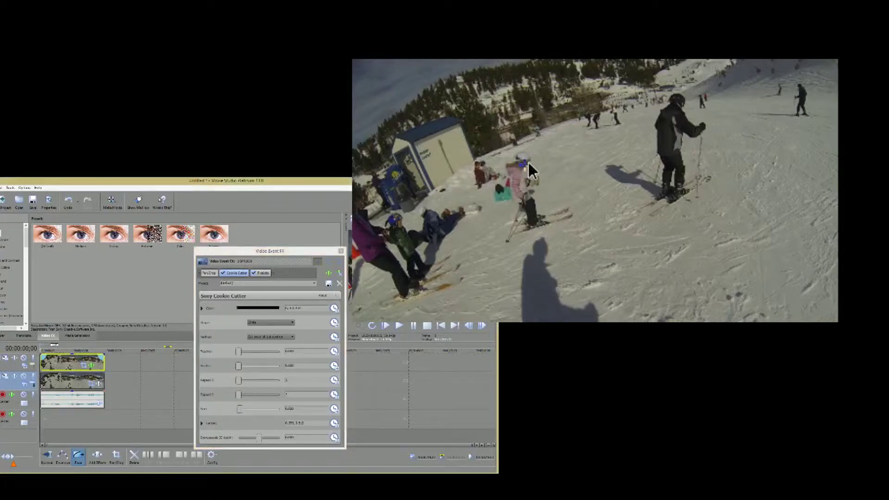
{"action": "left_click_drag", "start_coordinate": [529, 163], "coordinate": [525, 165]}
Set the Cookie Cutter size to 0.042 and confirm the shape stays Circle
{"action": "left_click", "coordinate": [378, 429]}
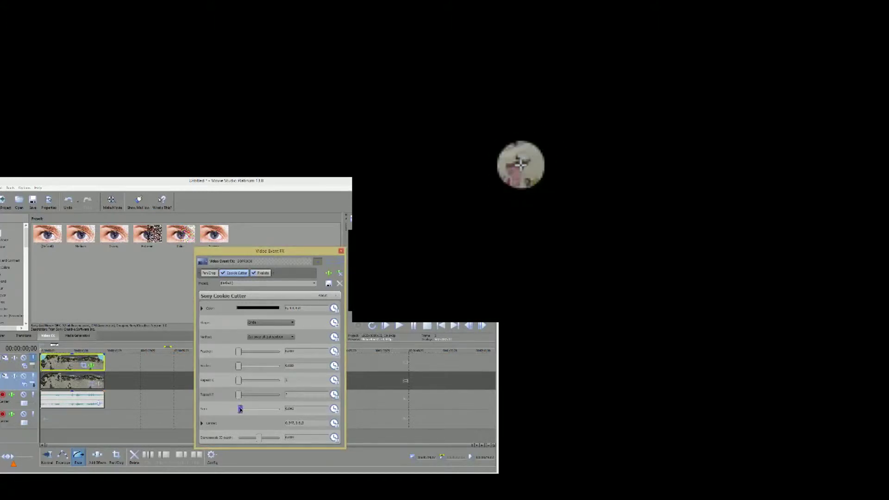
{"action": "left_click", "coordinate": [271, 322]}
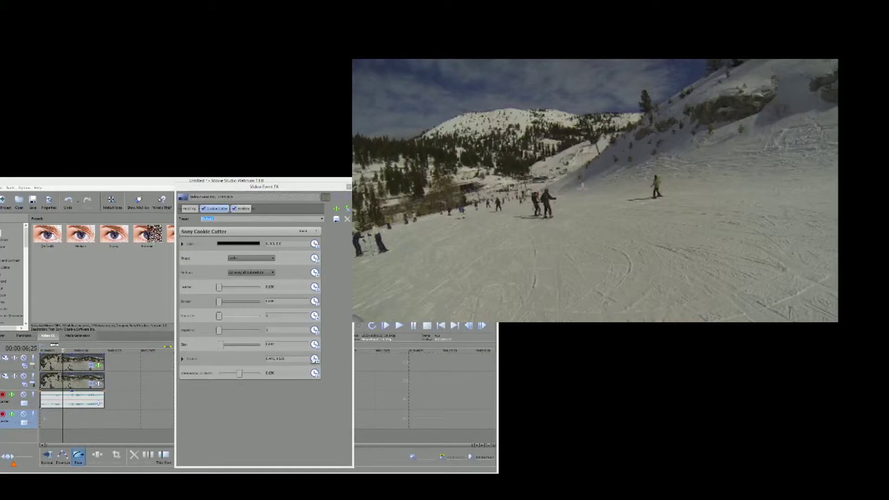
Enable keyframe animation for the Cookie Cutter Center and shift the Video Event FX window aside
{"action": "left_click", "coordinate": [314, 360]}
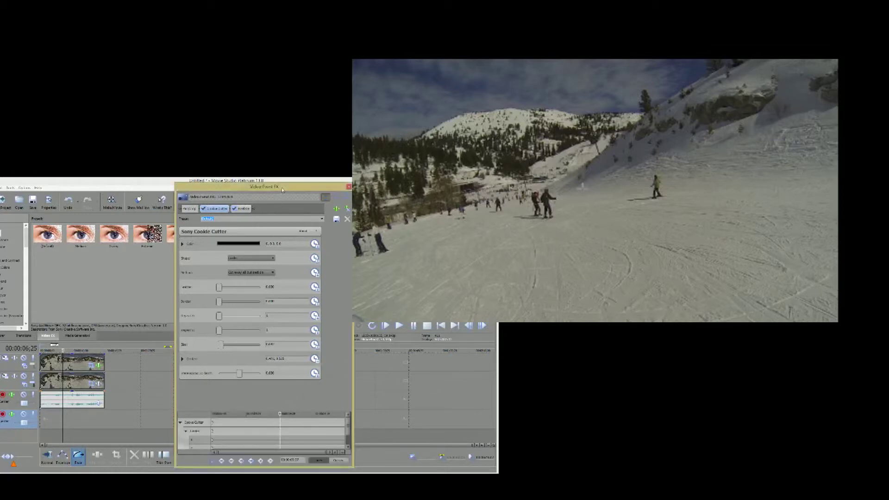
{"action": "left_click_drag", "start_coordinate": [283, 190], "coordinate": [275, 189]}
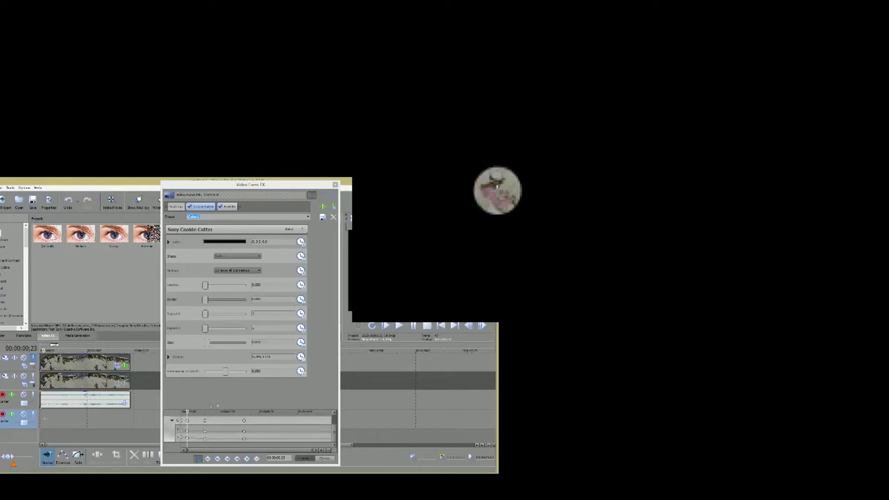
Add the first centre keyframes by stepping frames and moving the circle onto the skier
{"action": "left_click", "coordinate": [188, 413]}
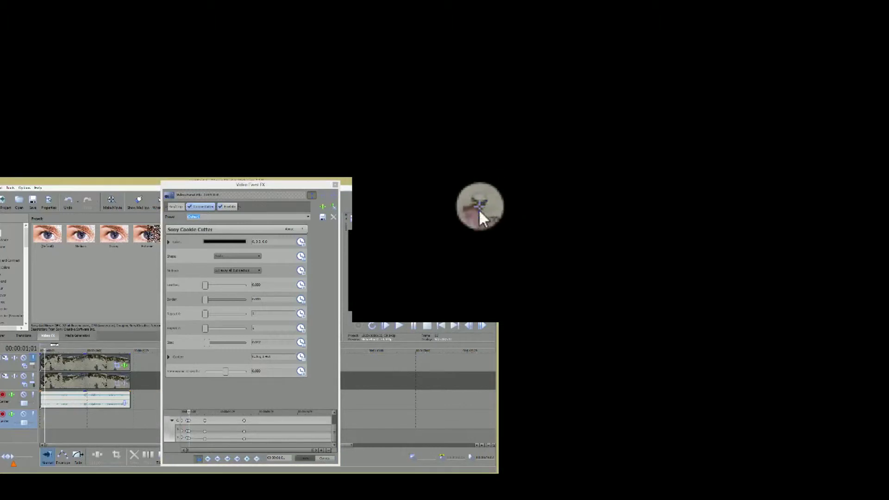
{"action": "left_click", "coordinate": [189, 413]}
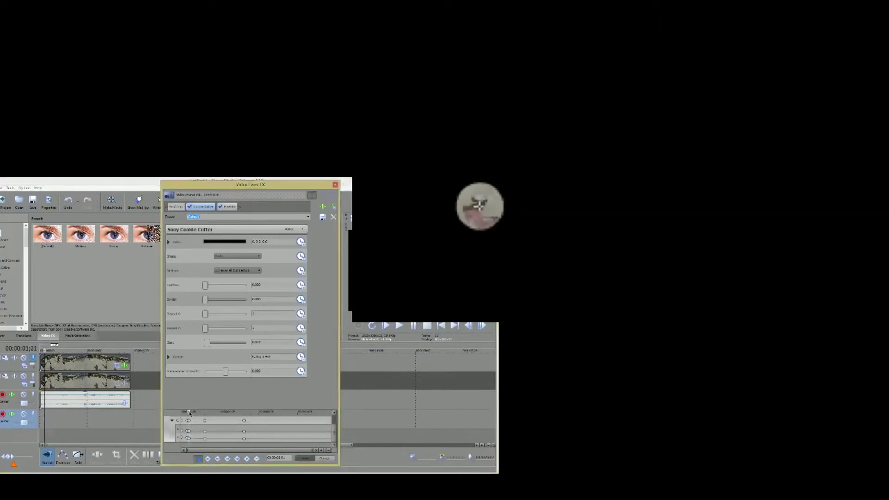
{"action": "key", "text": "Left"}
{"action": "key", "text": "Left"}
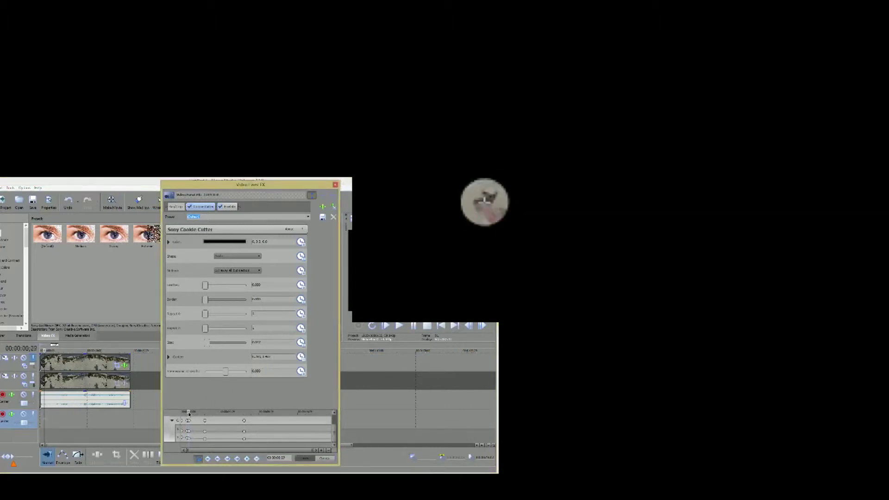
{"action": "key", "text": "Right"}
{"action": "key", "text": "Right"}
{"action": "key", "text": "Right"}
{"action": "key", "text": "Right"}
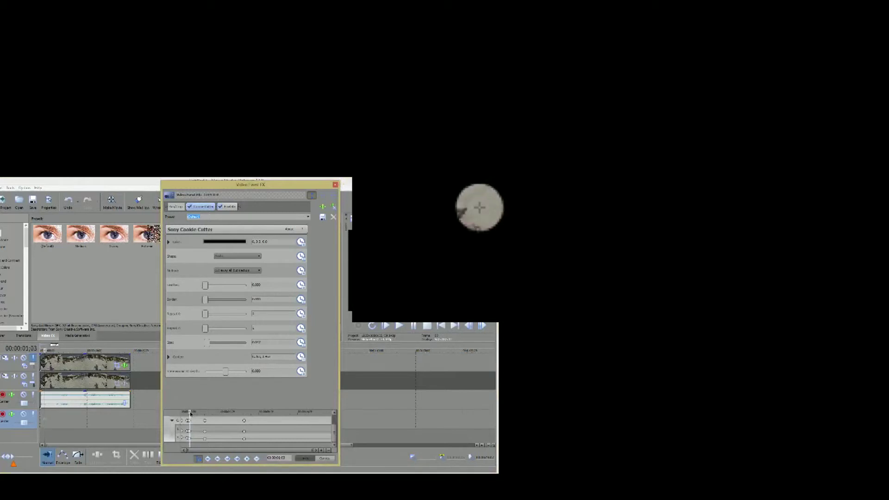
{"action": "left_click_drag", "start_coordinate": [478, 207], "coordinate": [466, 214]}
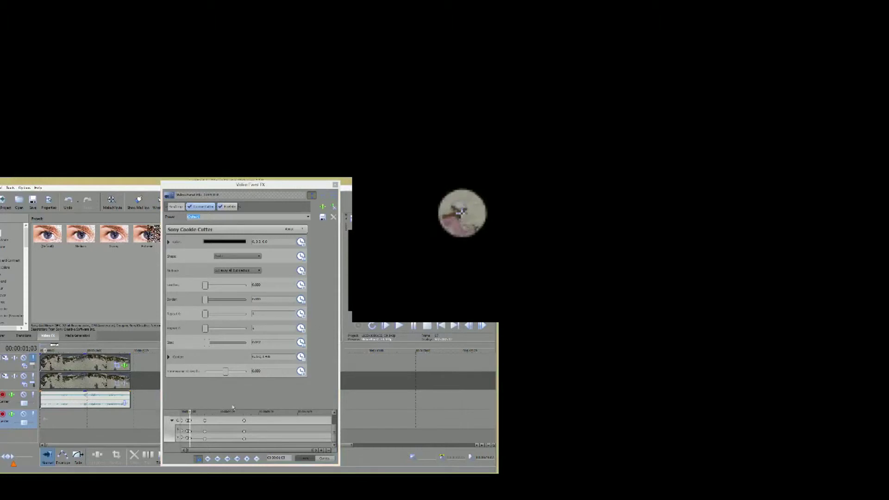
{"action": "left_click_drag", "start_coordinate": [462, 213], "coordinate": [441, 223]}
Keep keyframing the circle along the skier's path frame by frame, then stop playback
{"action": "key", "text": "Right"}
{"action": "key", "text": "Right"}
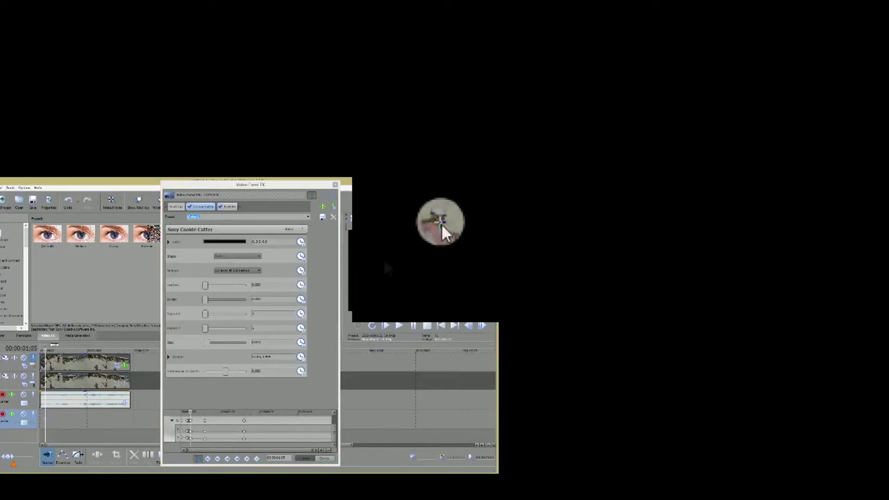
{"action": "left_click", "coordinate": [190, 412]}
{"action": "key", "text": "Right"}
{"action": "key", "text": "Right"}
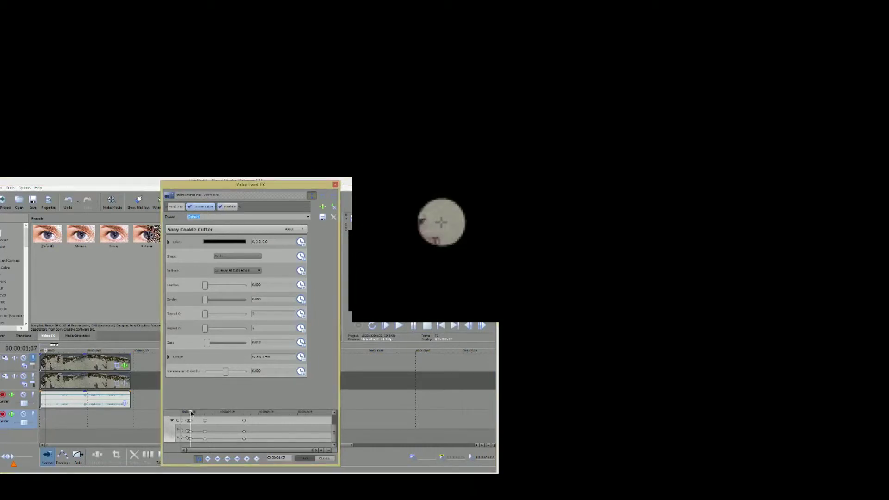
{"action": "left_click_drag", "start_coordinate": [440, 218], "coordinate": [385, 233]}
{"action": "left_click", "coordinate": [193, 412]}
{"action": "left_click", "coordinate": [193, 414]}
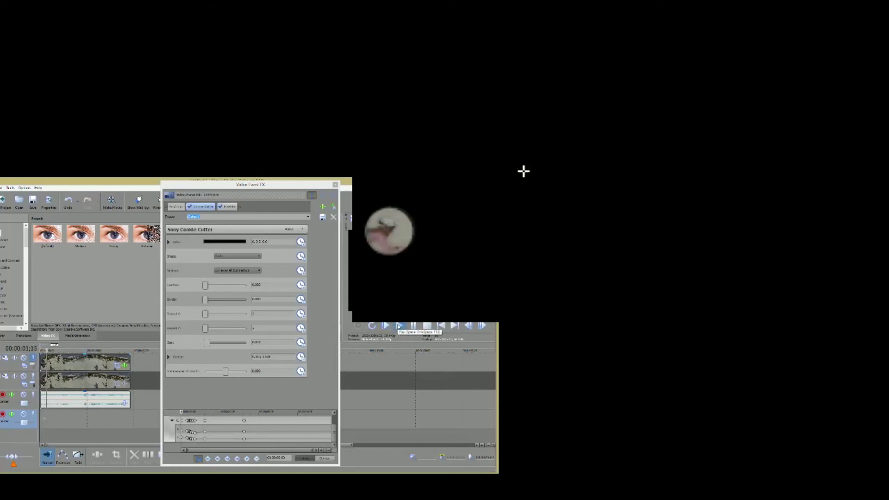
{"action": "key", "text": "space"}
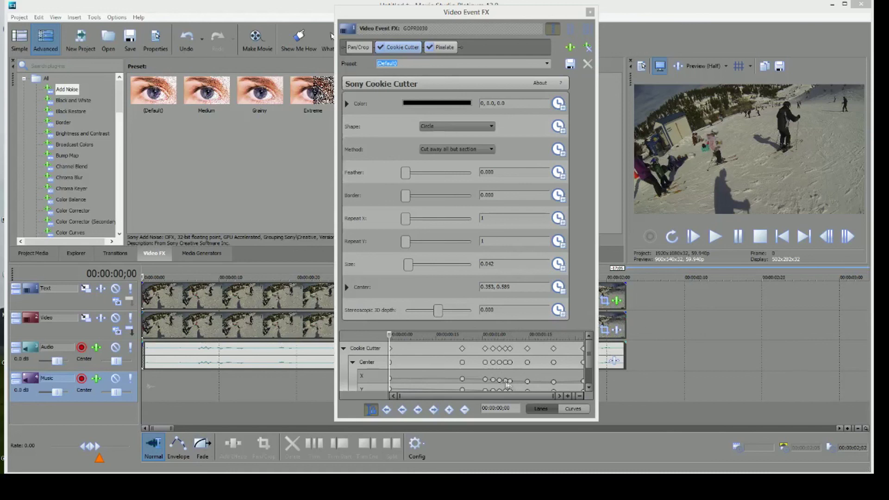
Select the X keyframe lane under Cookie Cutter's Center
{"action": "left_click", "coordinate": [541, 410]}
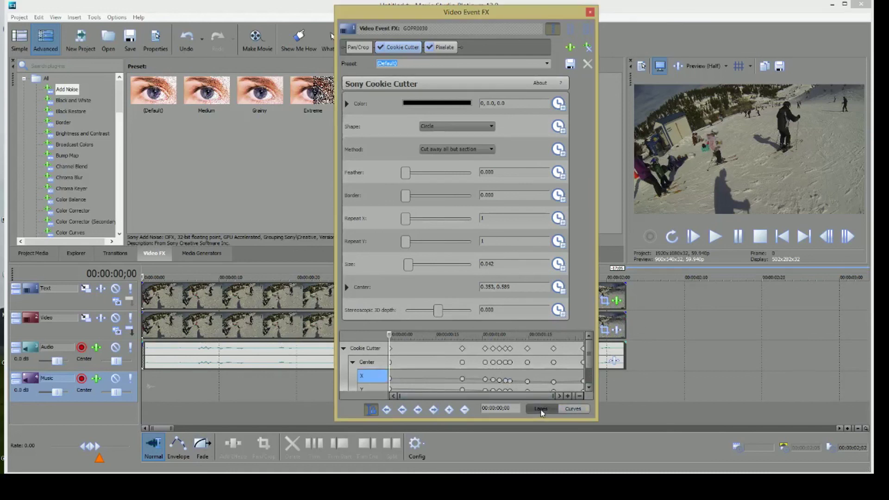